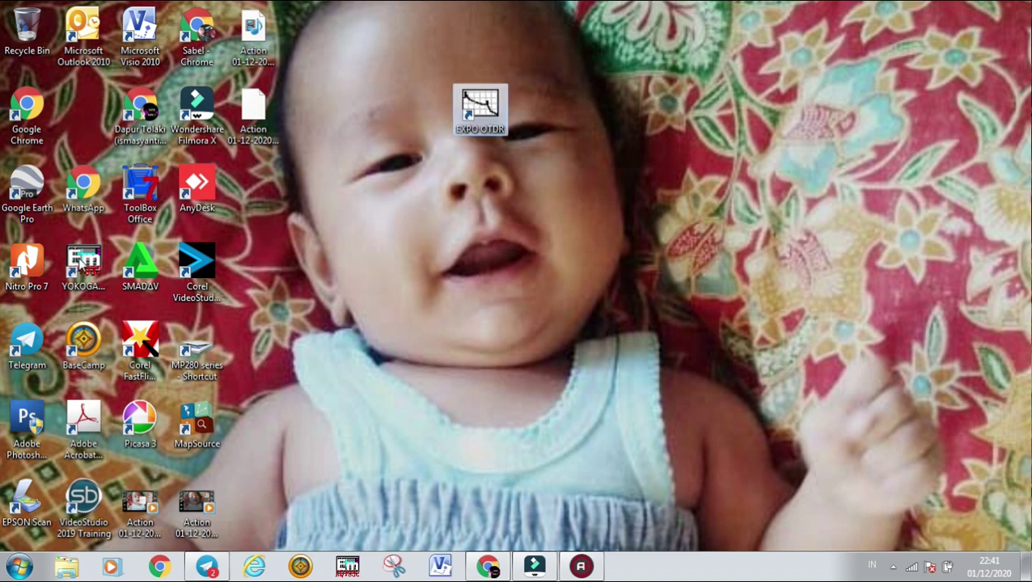
Move the YOKOGAWA OTDR shortcut directly below the EXPO OTDR shortcut on the desktop
{"action": "left_click_drag", "start_coordinate": [81, 260], "coordinate": [469, 177]}
{"action": "key", "text": "Escape"}
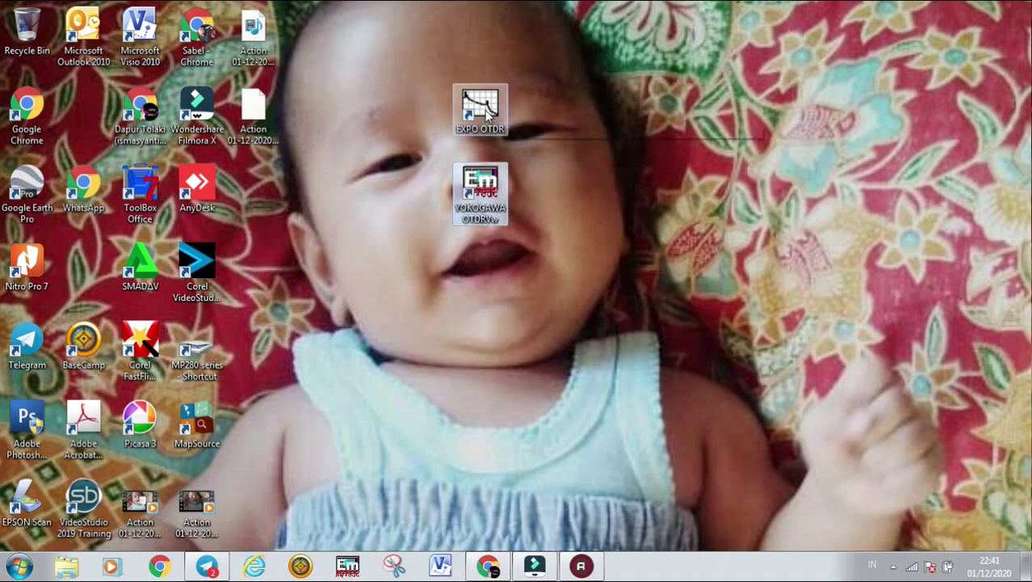
Launch EXPO OTDR from its desktop shortcut and maximize the OTDR Advanced window
{"action": "left_click", "coordinate": [483, 110]}
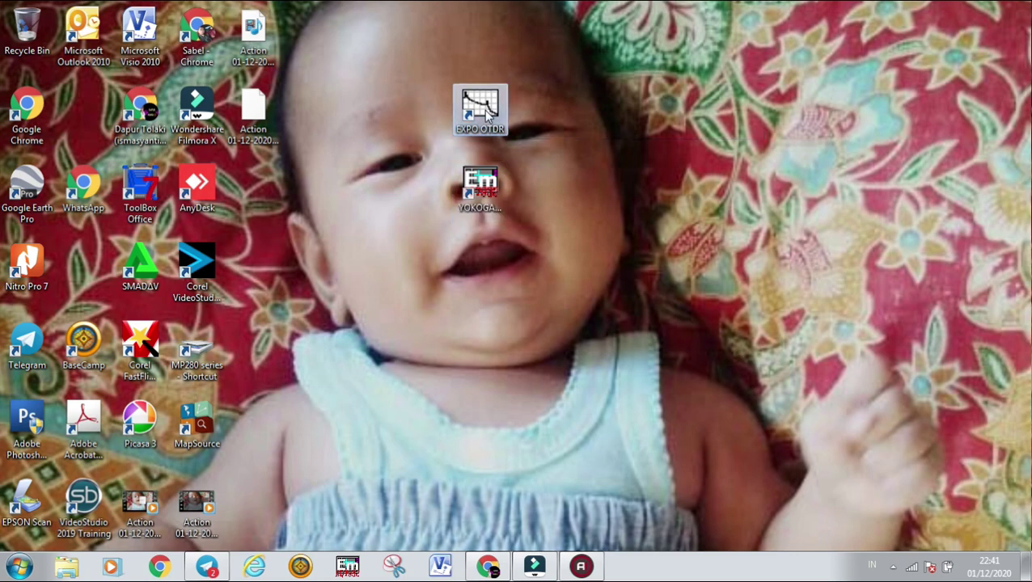
{"action": "right_click", "coordinate": [484, 110]}
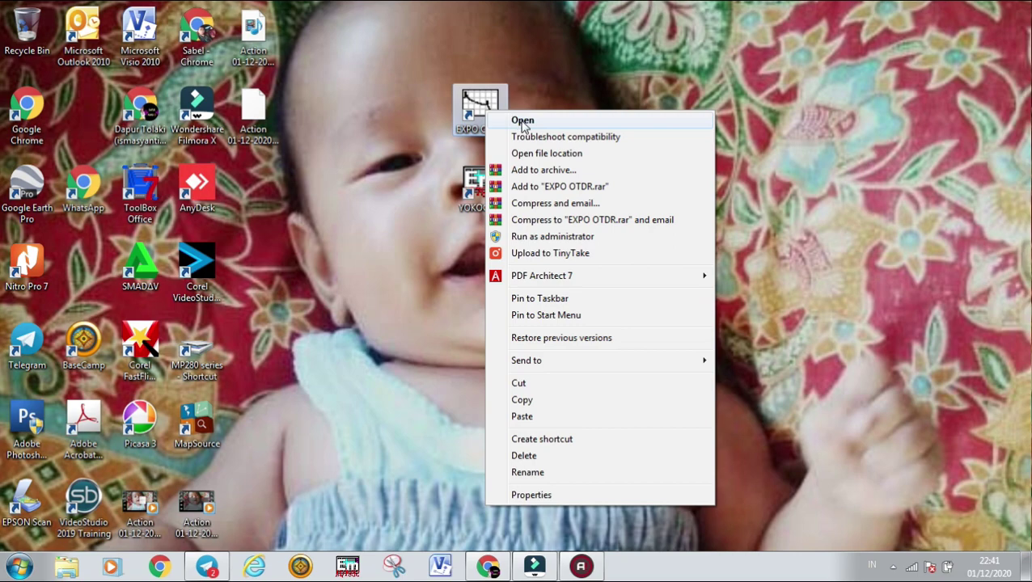
{"action": "left_click", "coordinate": [522, 121]}
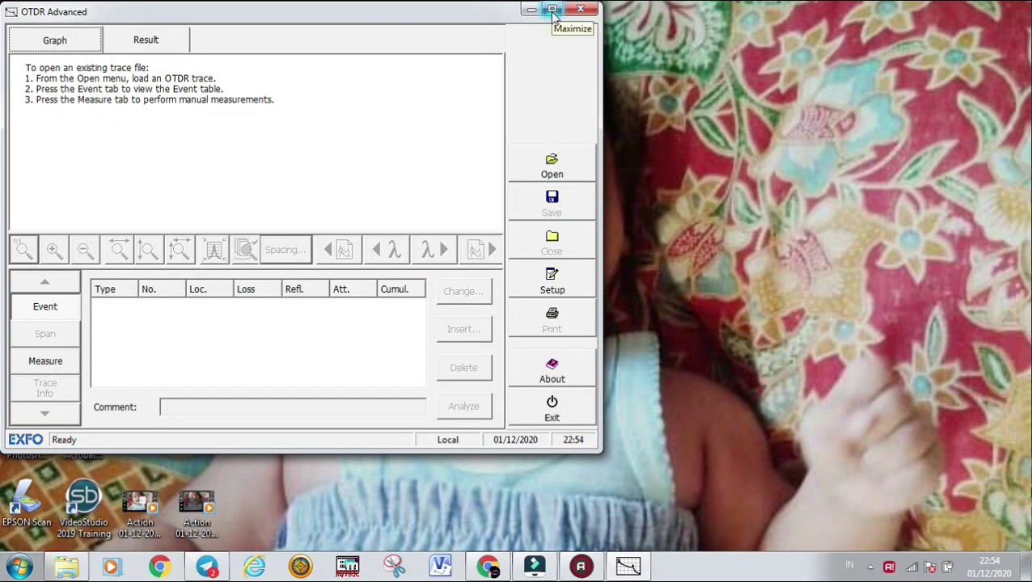
{"action": "left_click", "coordinate": [552, 9]}
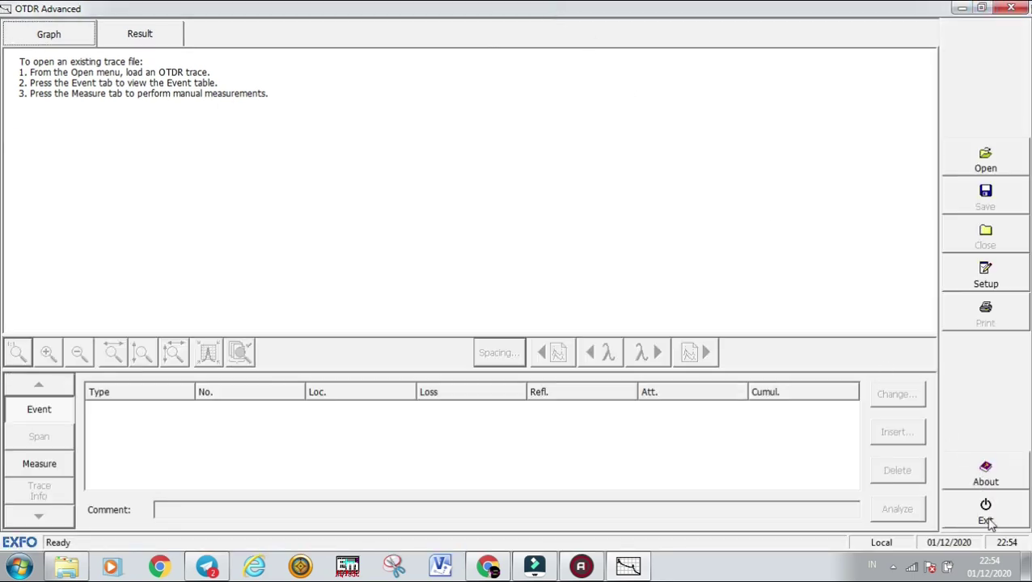
View the program's About information, including the manufacturer and software version, and close it
{"action": "left_click", "coordinate": [986, 477]}
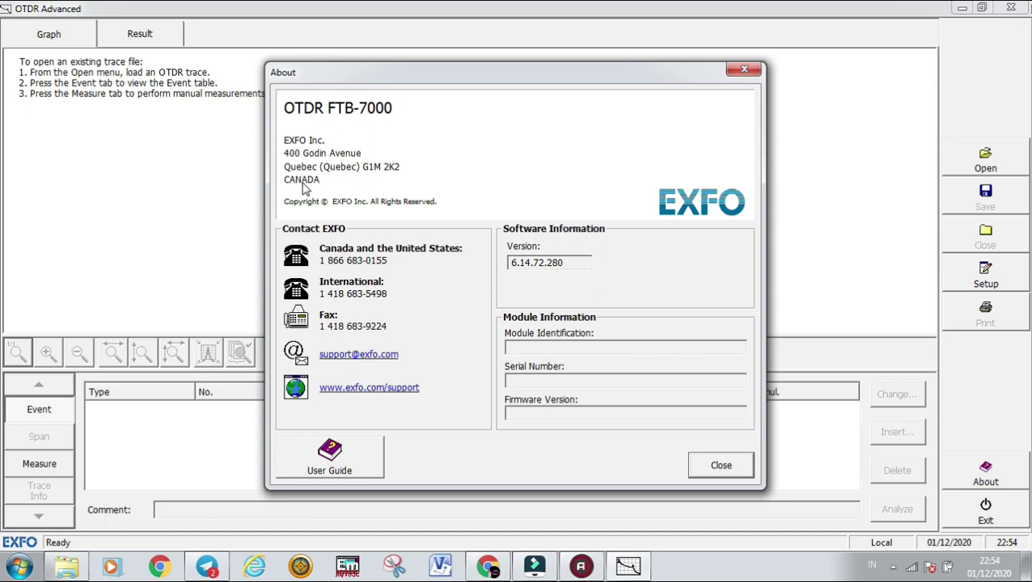
{"action": "left_click", "coordinate": [721, 466]}
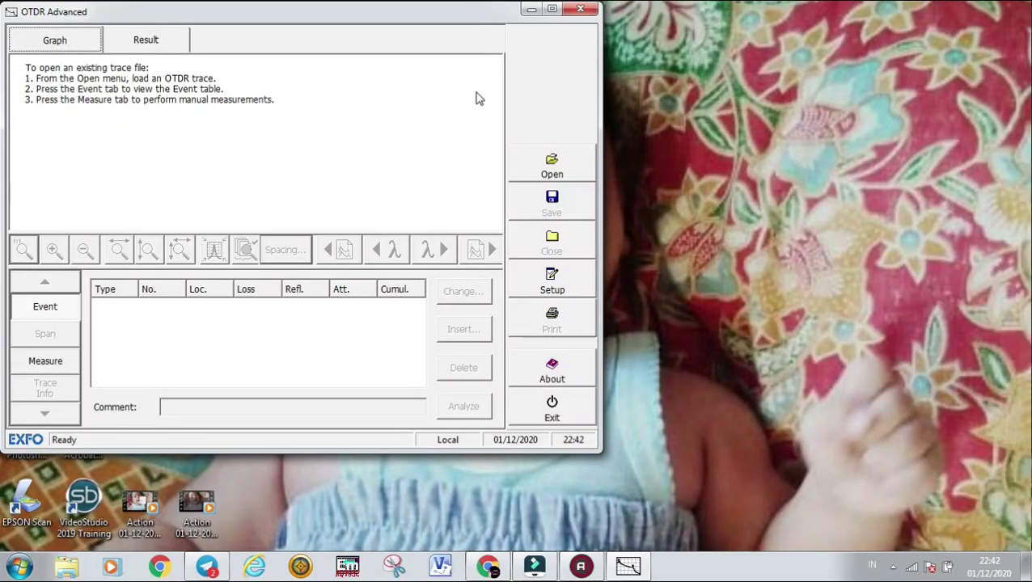
Open the trace file KOPO_UPLINK_FIBER3_to GI.trc from the OTDR folder on drive D: and maximize the window
{"action": "left_click", "coordinate": [553, 167]}
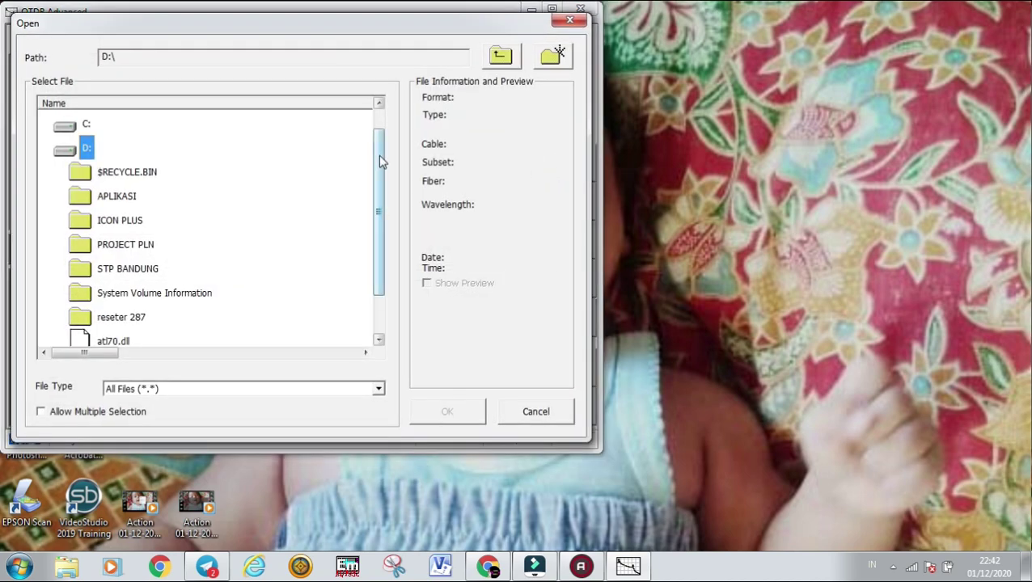
{"action": "left_click_drag", "start_coordinate": [382, 162], "coordinate": [364, 133]}
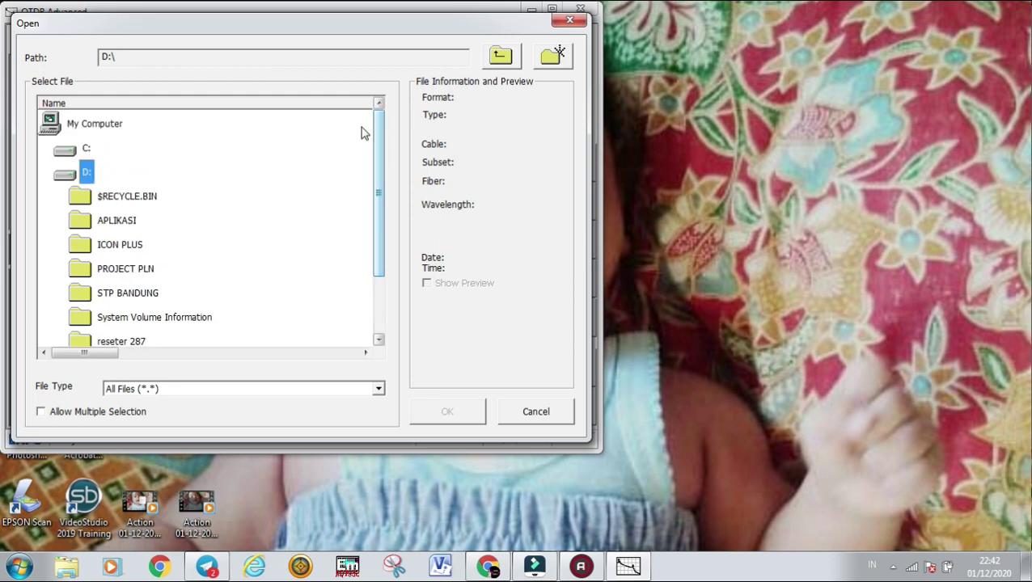
{"action": "double_click", "coordinate": [127, 154]}
{"action": "double_click", "coordinate": [83, 172]}
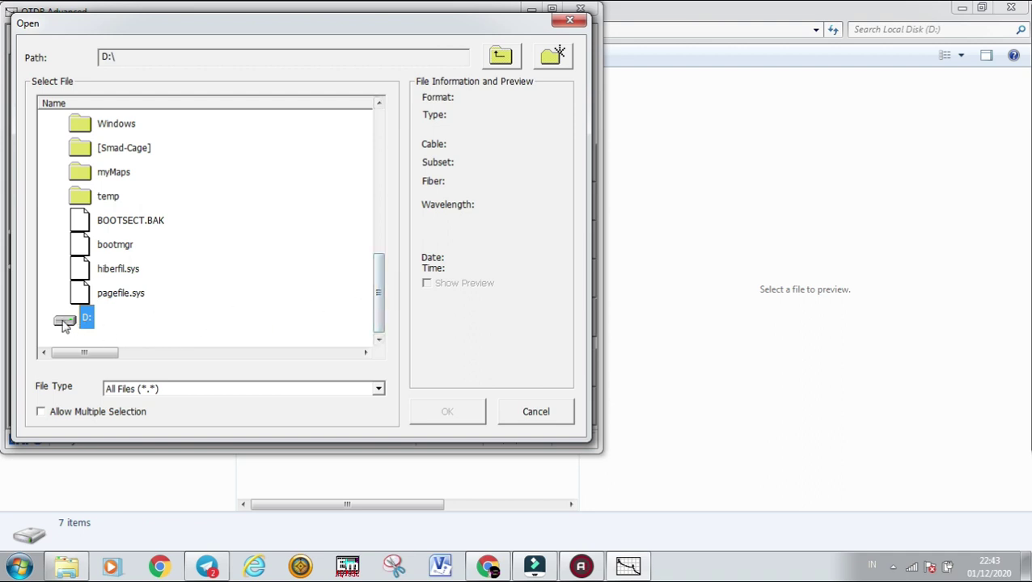
{"action": "double_click", "coordinate": [89, 321]}
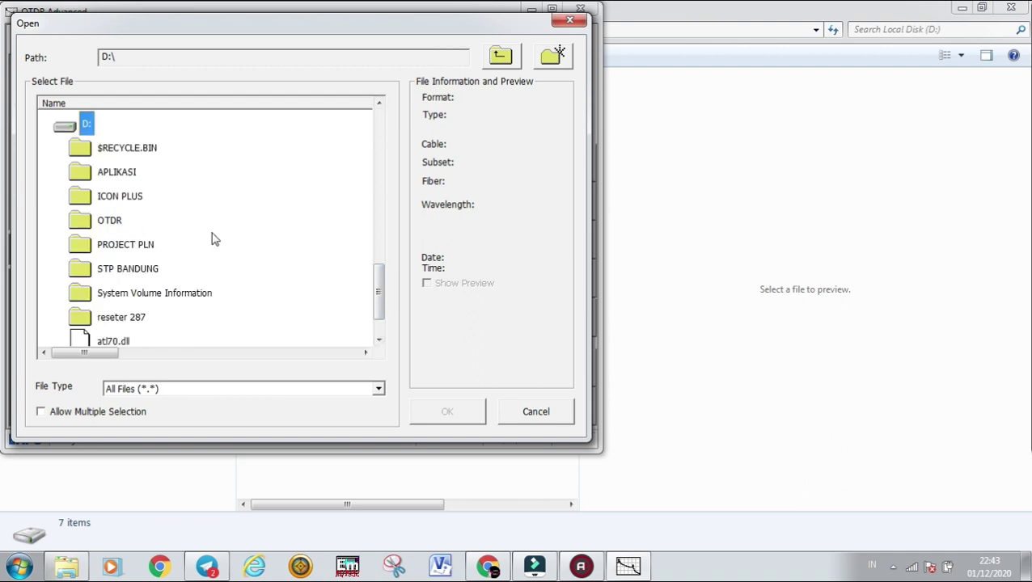
{"action": "double_click", "coordinate": [111, 225]}
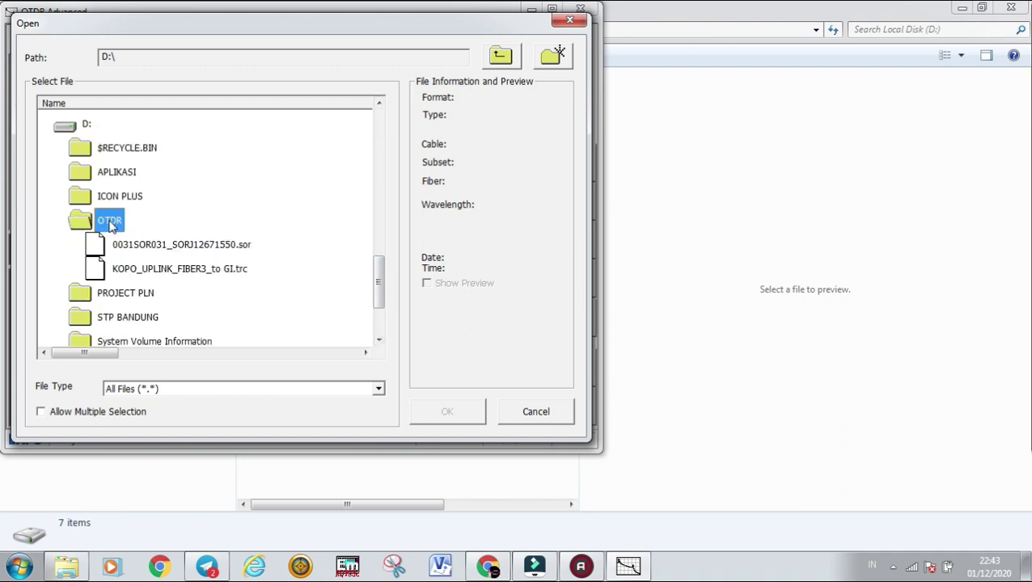
{"action": "left_click", "coordinate": [185, 271]}
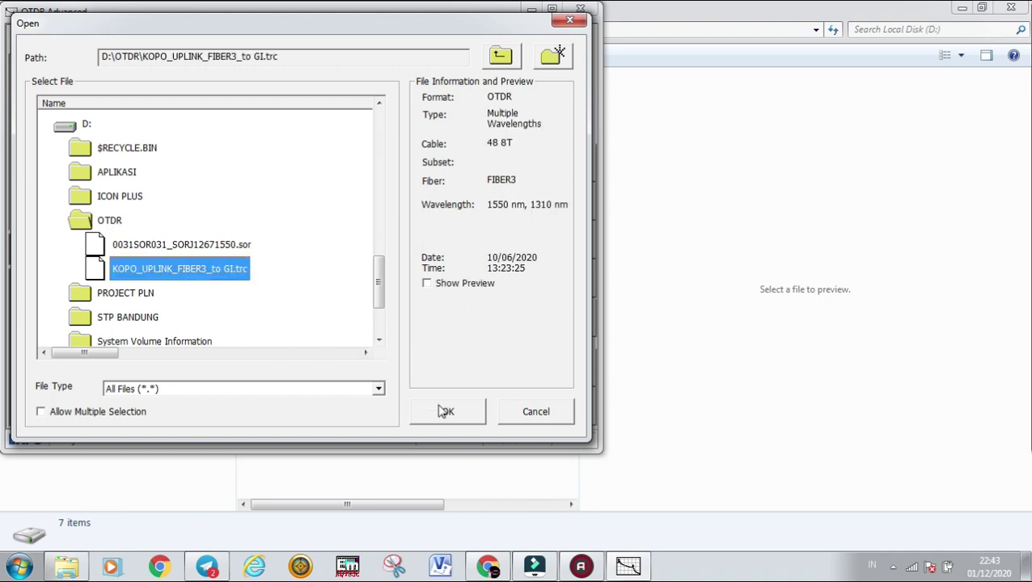
{"action": "left_click", "coordinate": [443, 411]}
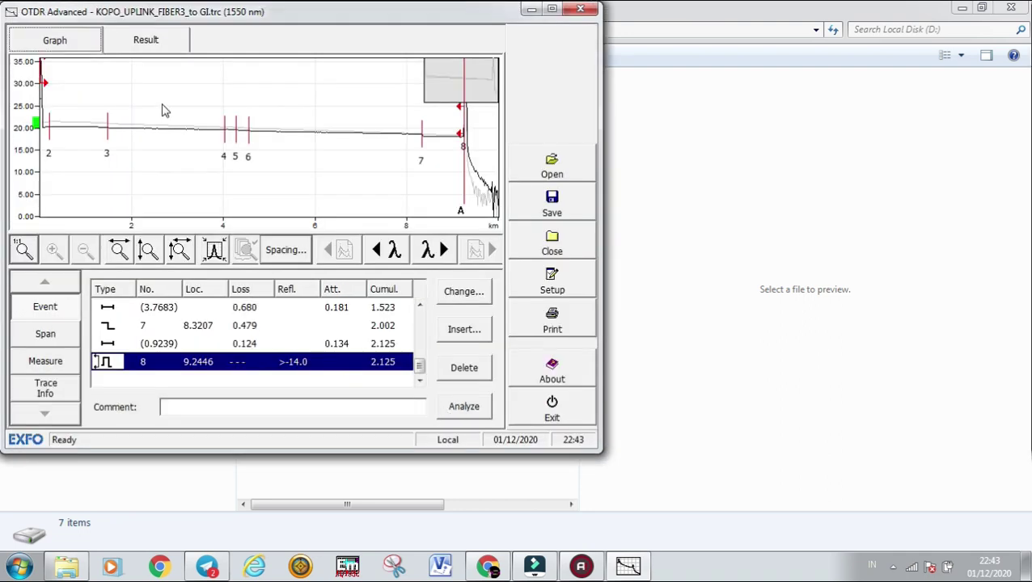
{"action": "left_click", "coordinate": [552, 9]}
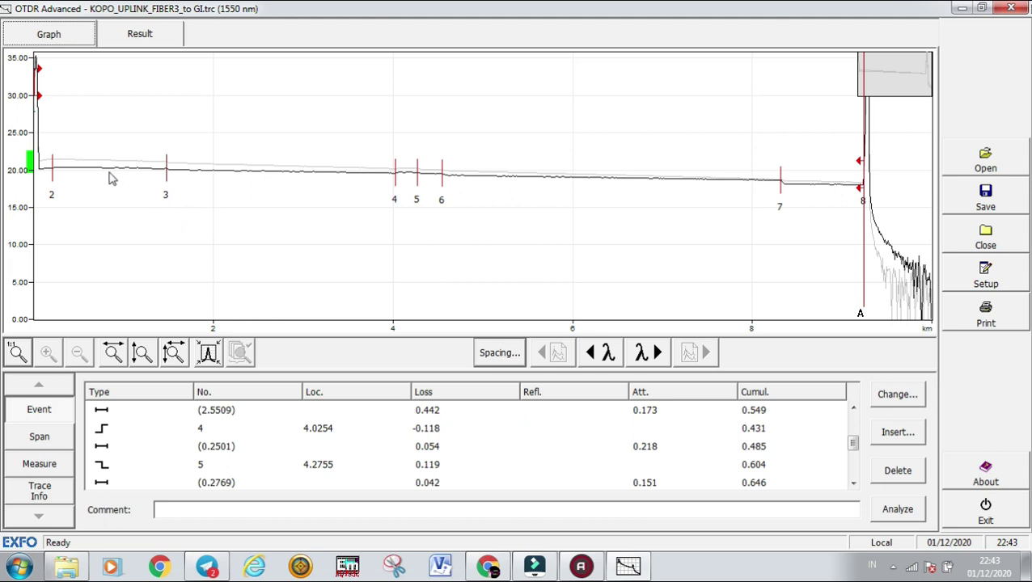
Examine the location and loss of events 2 through 6 along the 1550 nm trace
{"action": "left_click", "coordinate": [51, 189]}
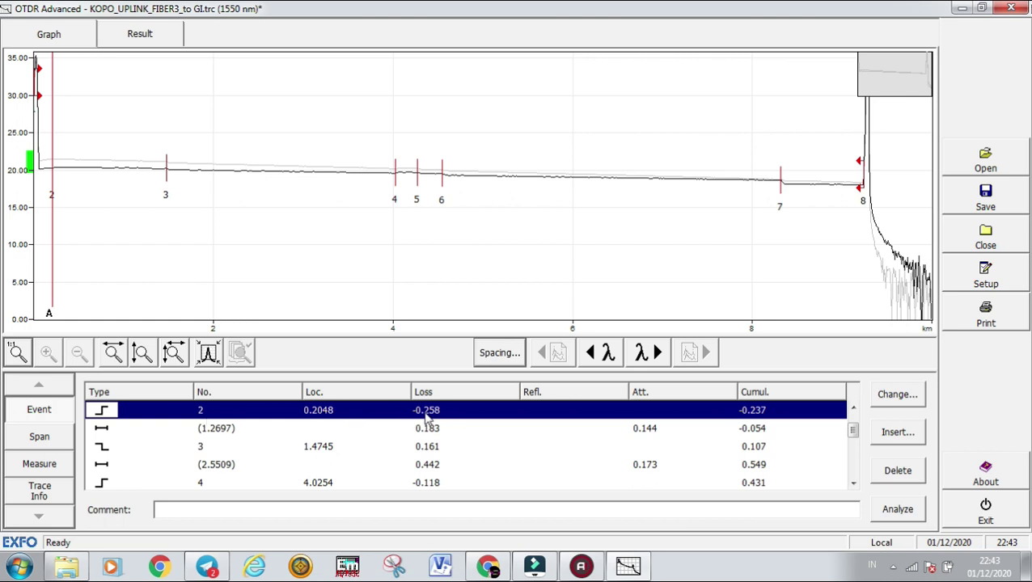
{"action": "left_click", "coordinate": [167, 173]}
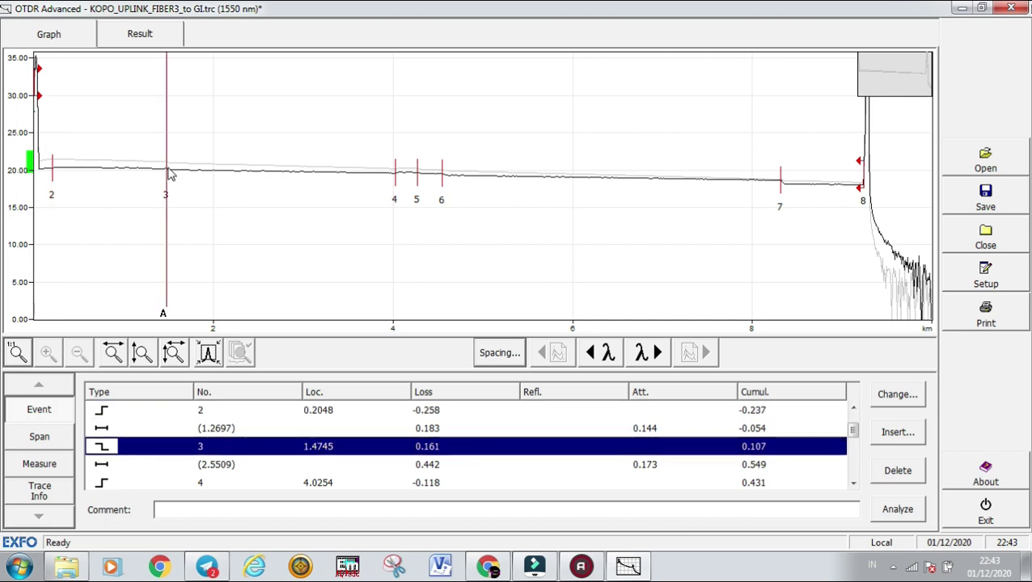
{"action": "left_click", "coordinate": [394, 183]}
{"action": "left_click", "coordinate": [418, 186]}
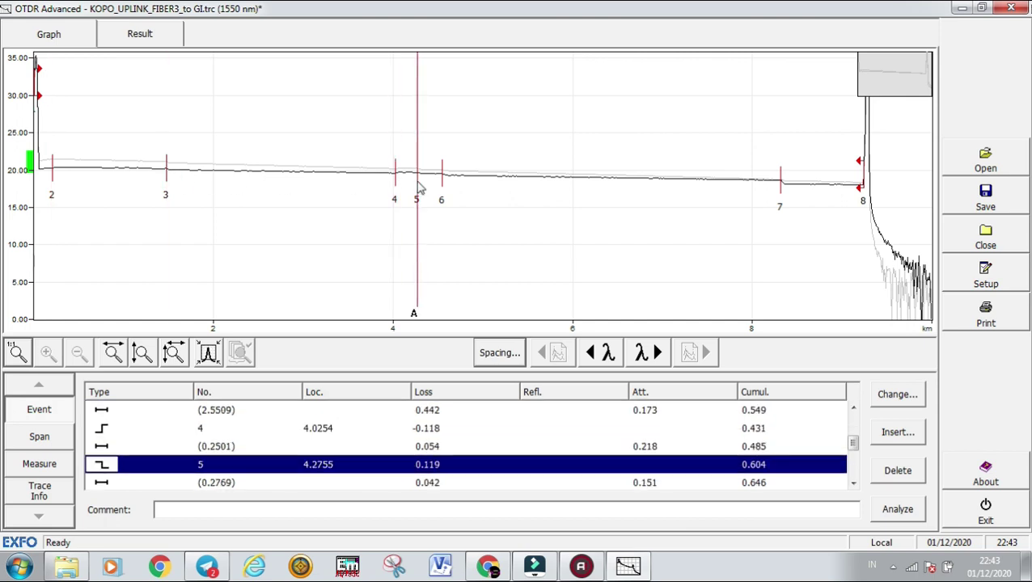
{"action": "left_click", "coordinate": [445, 186]}
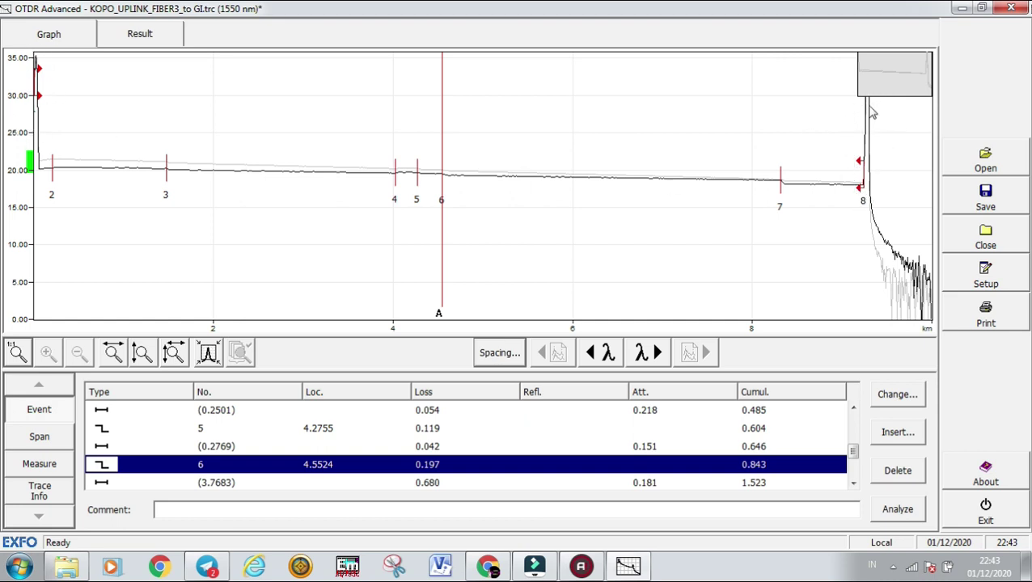
{"action": "left_click", "coordinate": [841, 188]}
Compare the loss, splice and span length results of the 1550 nm and 1310 nm traces
{"action": "left_click", "coordinate": [145, 34]}
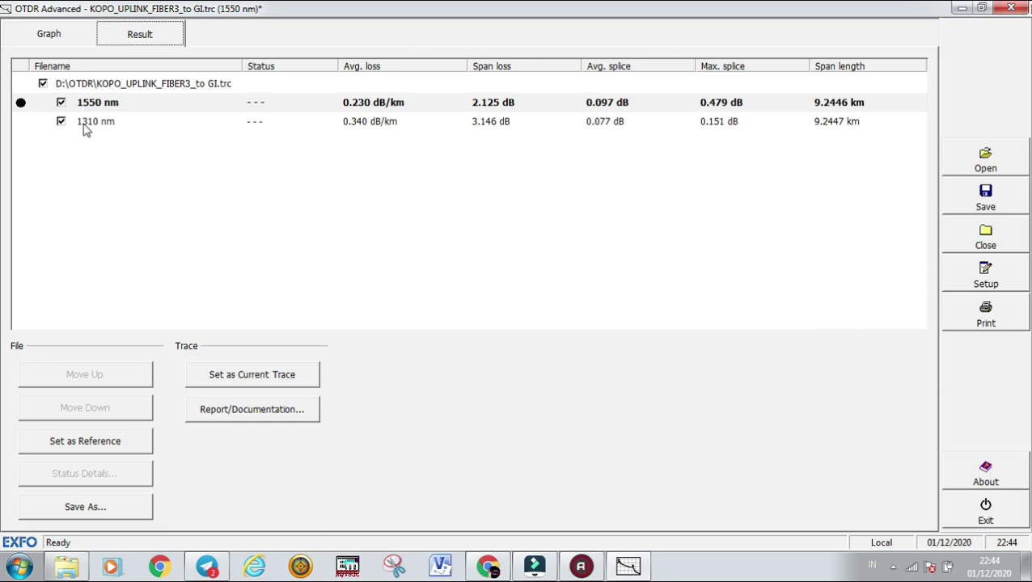
{"action": "left_click", "coordinate": [834, 123]}
{"action": "key", "text": "Up"}
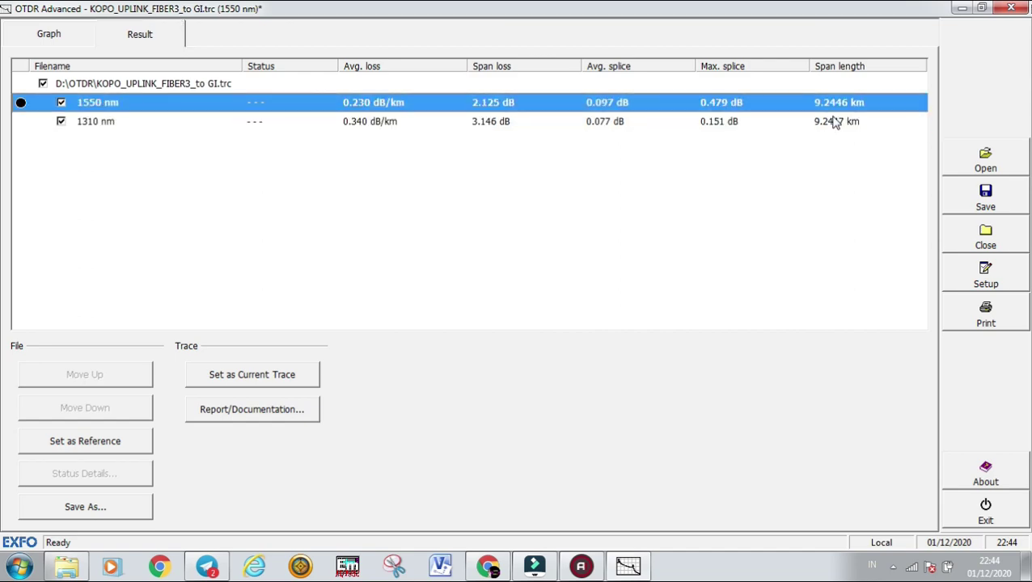
{"action": "left_click", "coordinate": [835, 122]}
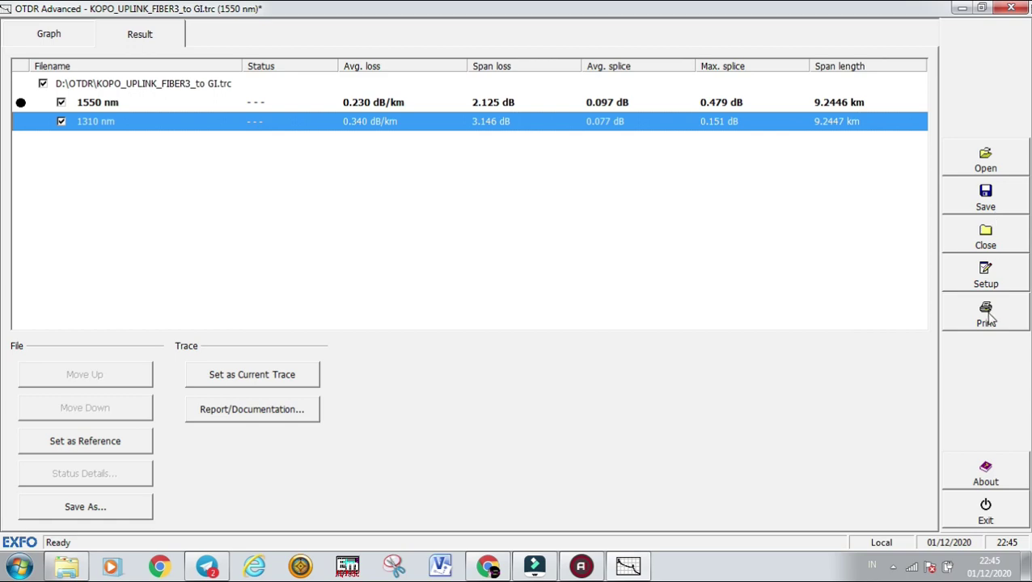
Print the OTDR report with Adobe PDF as the printer, one copy in the Normal format
{"action": "left_click", "coordinate": [986, 315]}
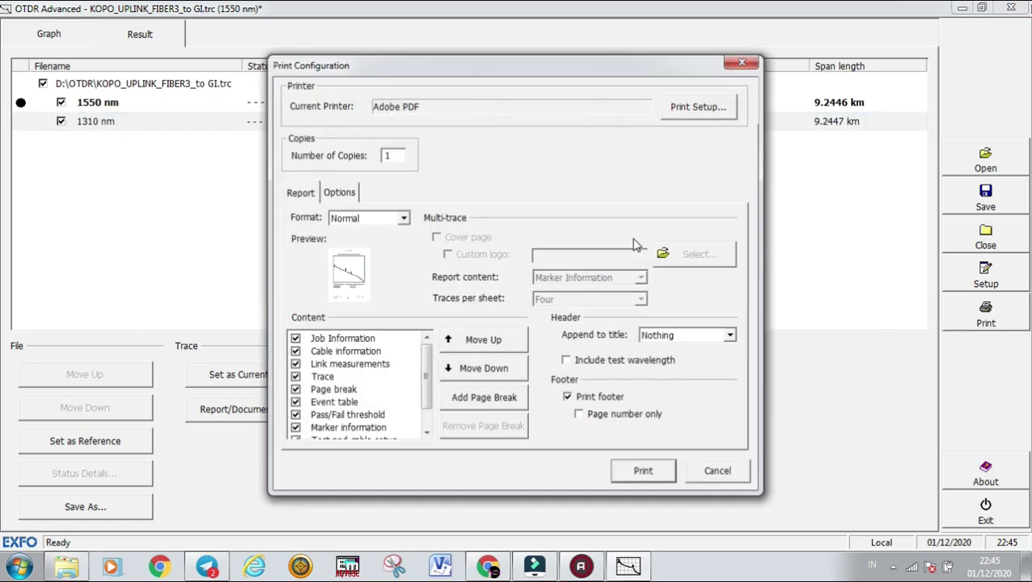
{"action": "left_click", "coordinate": [708, 106]}
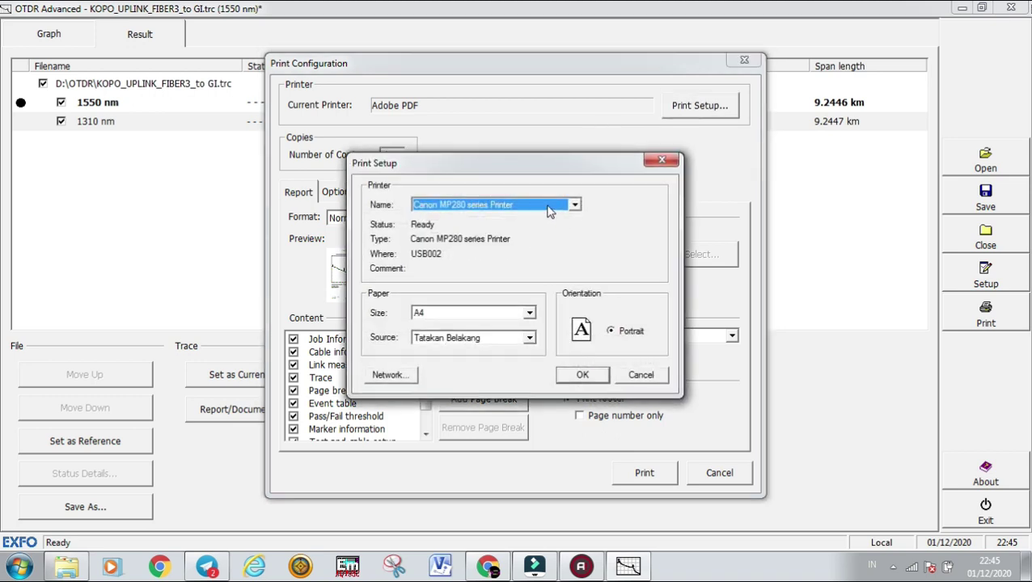
{"action": "left_click", "coordinate": [550, 207]}
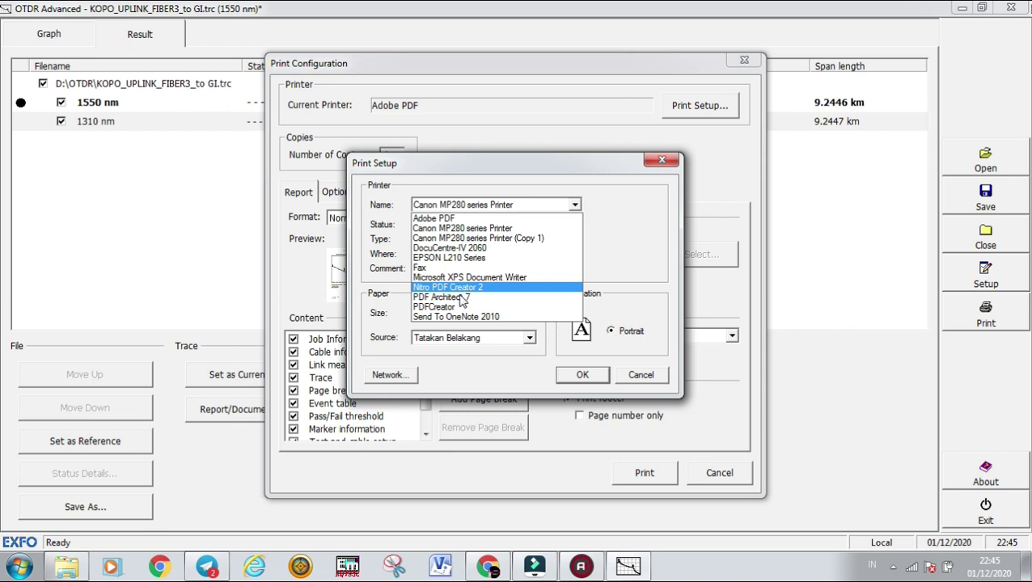
{"action": "left_click", "coordinate": [456, 218]}
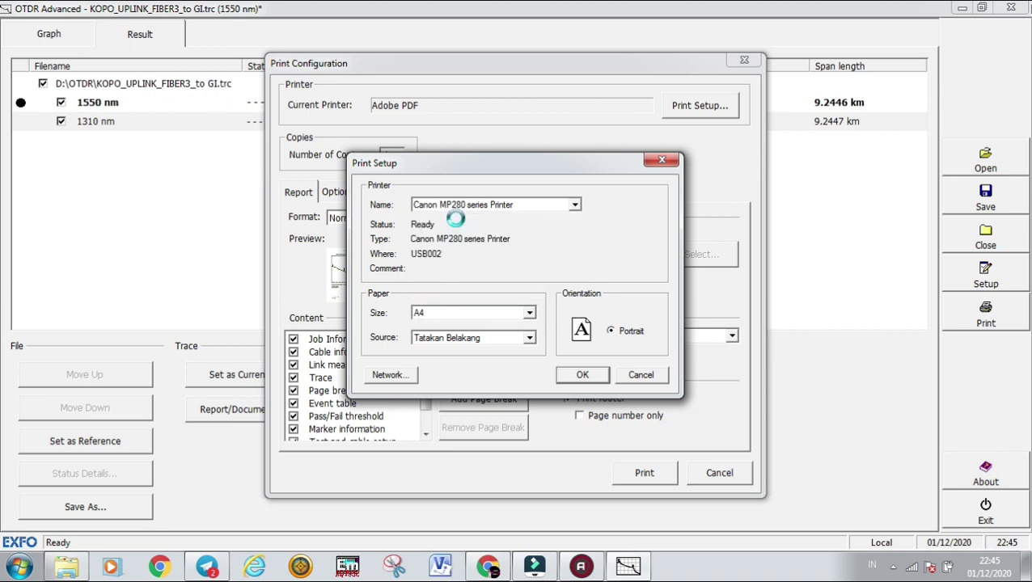
{"action": "left_click", "coordinate": [582, 375]}
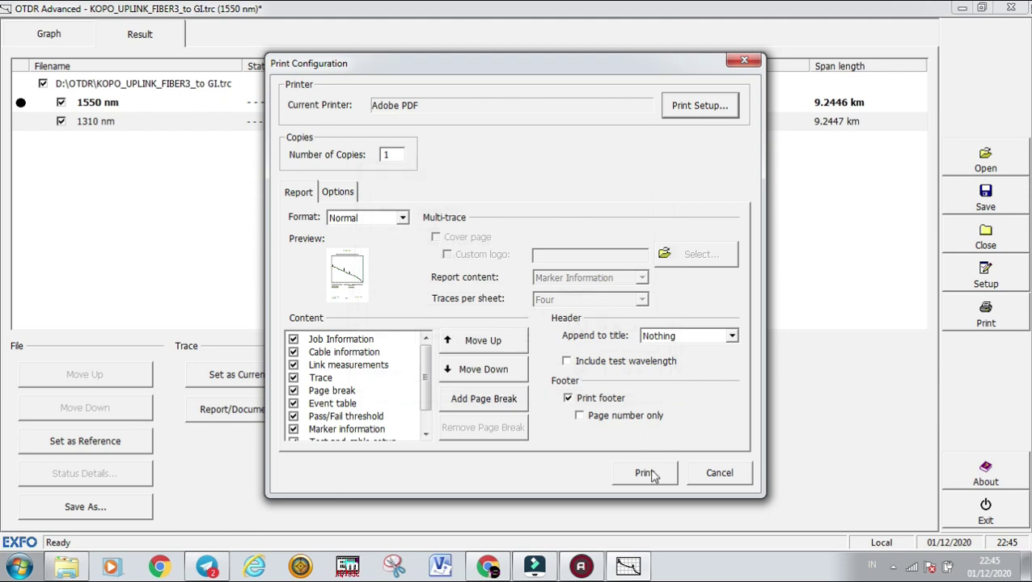
{"action": "left_click", "coordinate": [648, 474]}
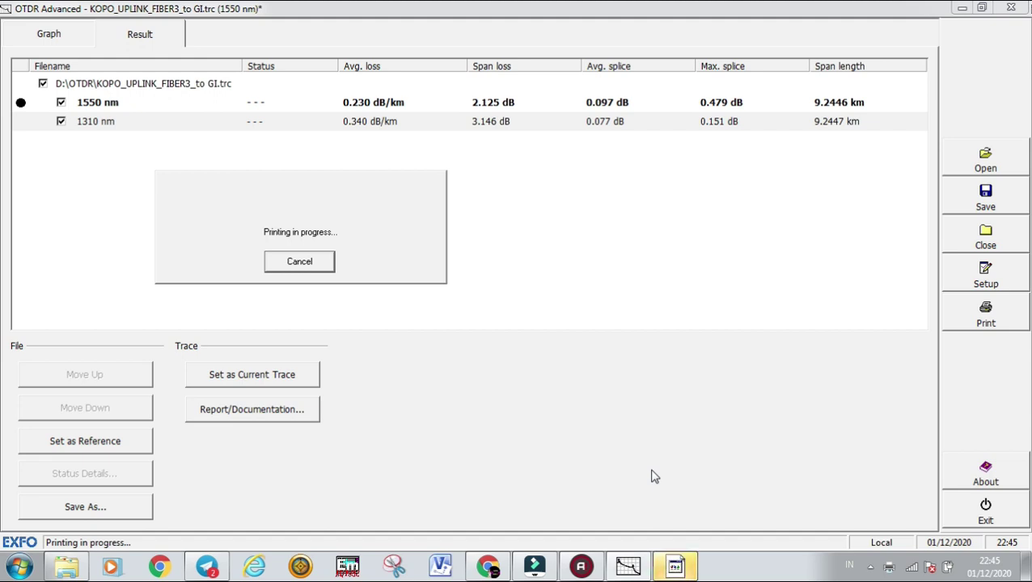
Save the printed report as the PDF file KOPO_UPLINK_FIBER3_to GI in the OTDR folder on drive D:
{"action": "left_click", "coordinate": [677, 569]}
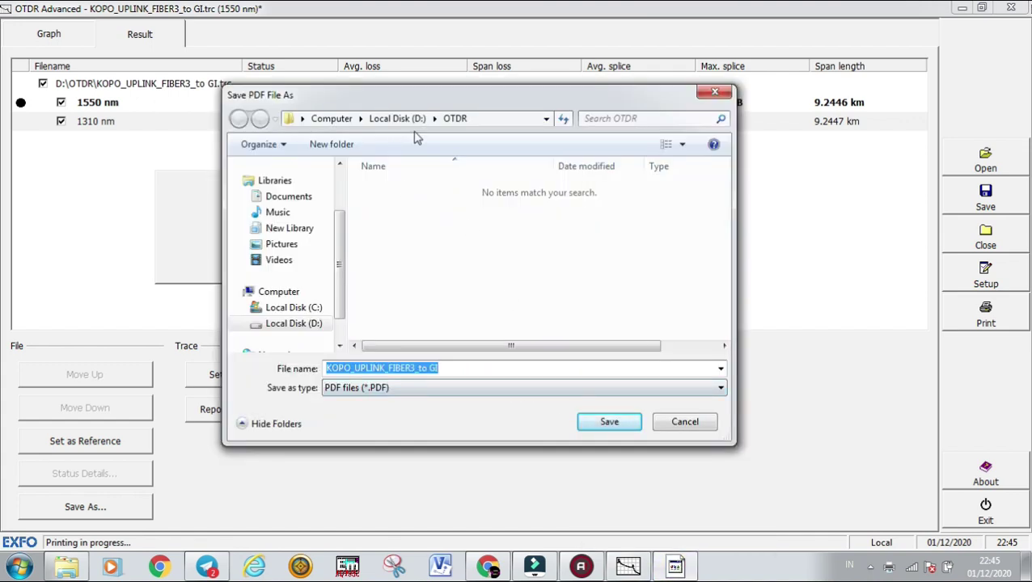
{"action": "left_click", "coordinate": [433, 390]}
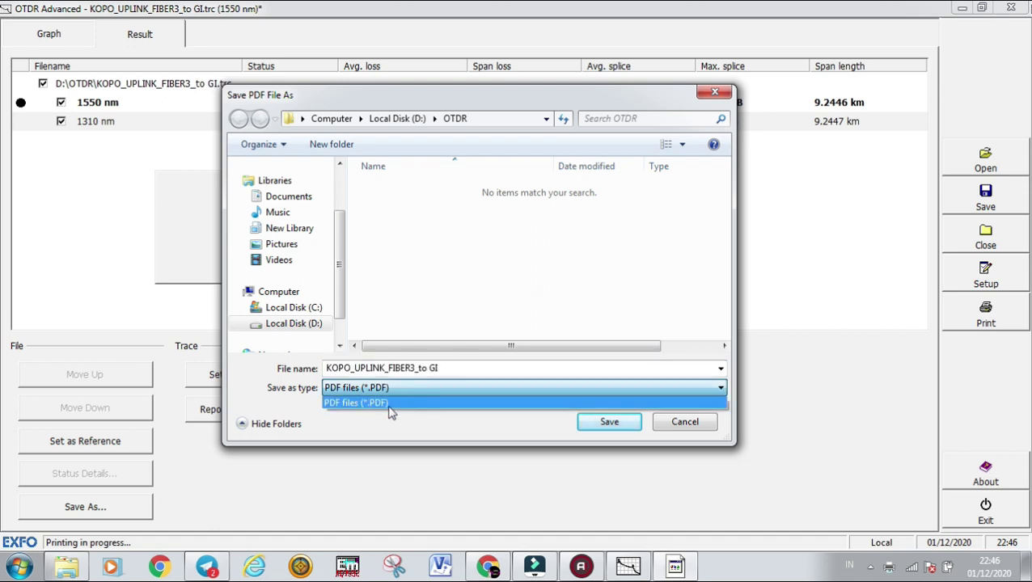
{"action": "left_click", "coordinate": [449, 370]}
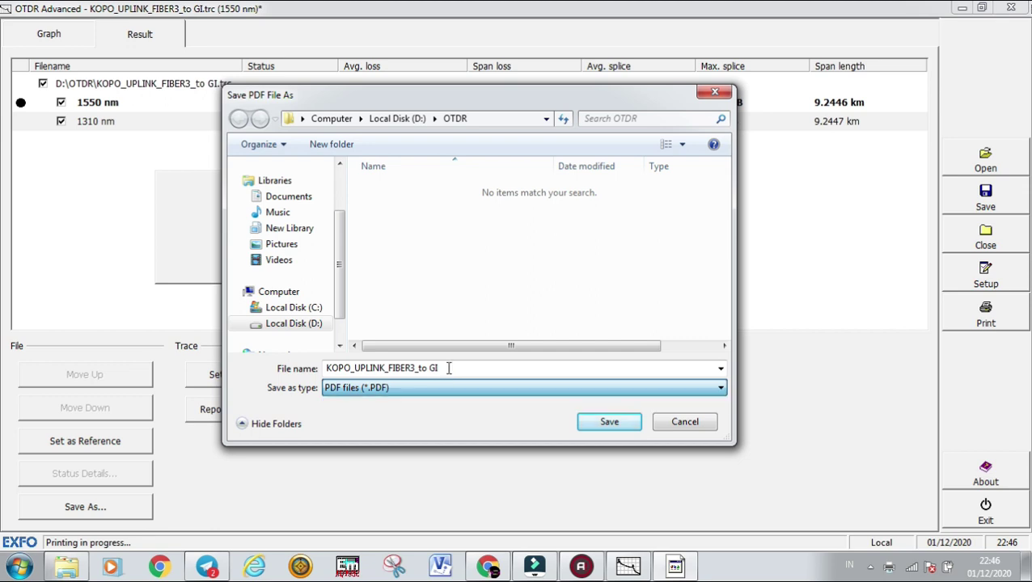
{"action": "left_click", "coordinate": [450, 370]}
{"action": "left_click_drag", "start_coordinate": [455, 368], "coordinate": [339, 366]}
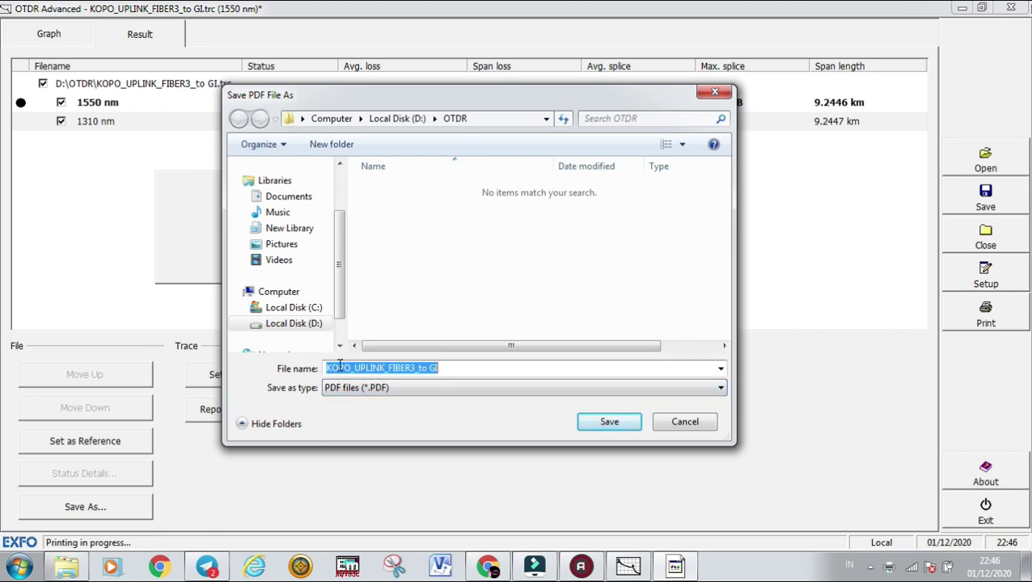
{"action": "left_click", "coordinate": [610, 424]}
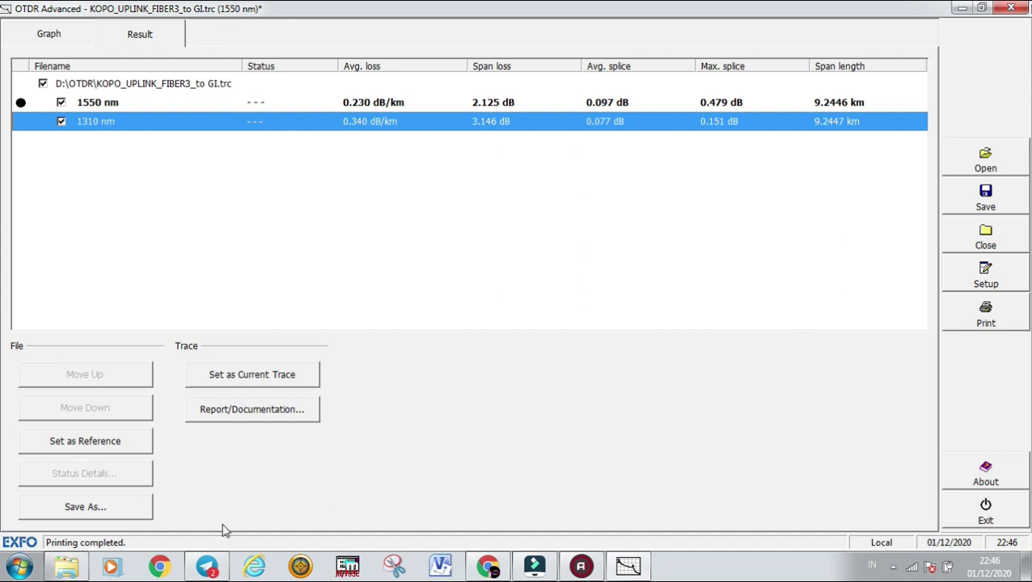
Switch to Nitro Pro to view the generated OTDR report PDF
{"action": "mouse_move", "coordinate": [68, 570]}
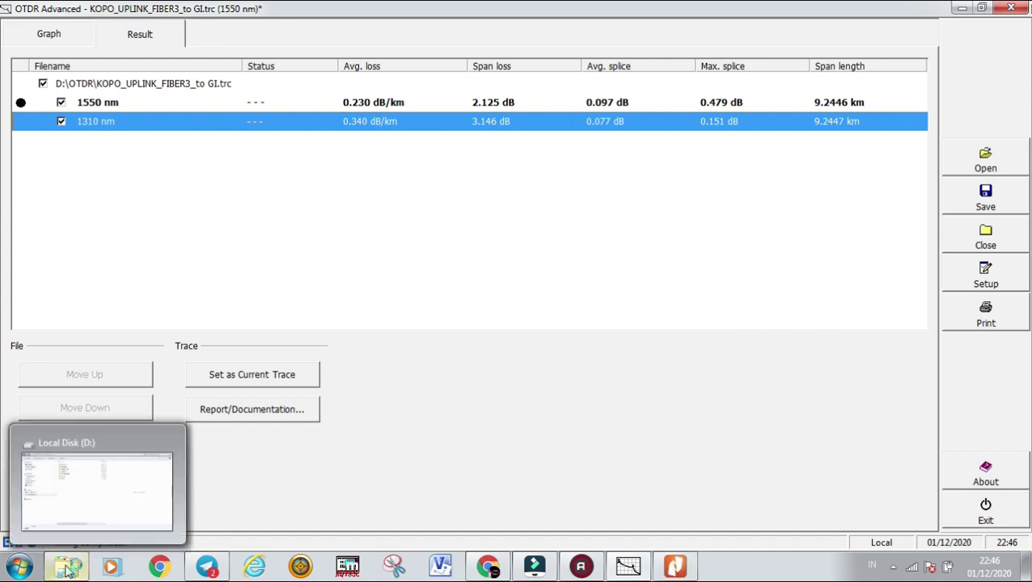
{"action": "left_click", "coordinate": [676, 570]}
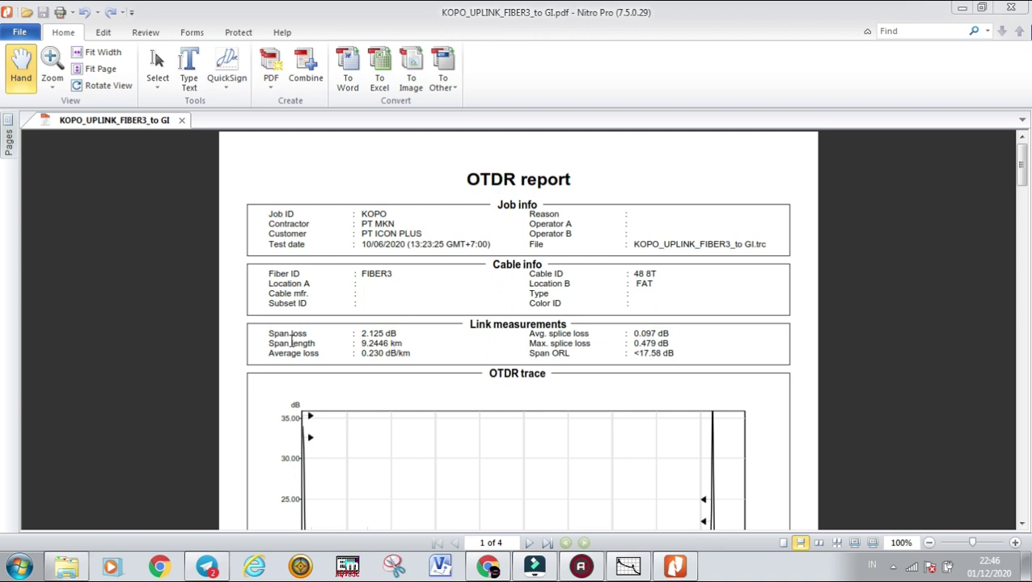
Examine the span loss and span length under Link measurements and the OTDR trace on the report's first page
{"action": "left_click_drag", "start_coordinate": [364, 333], "coordinate": [393, 334]}
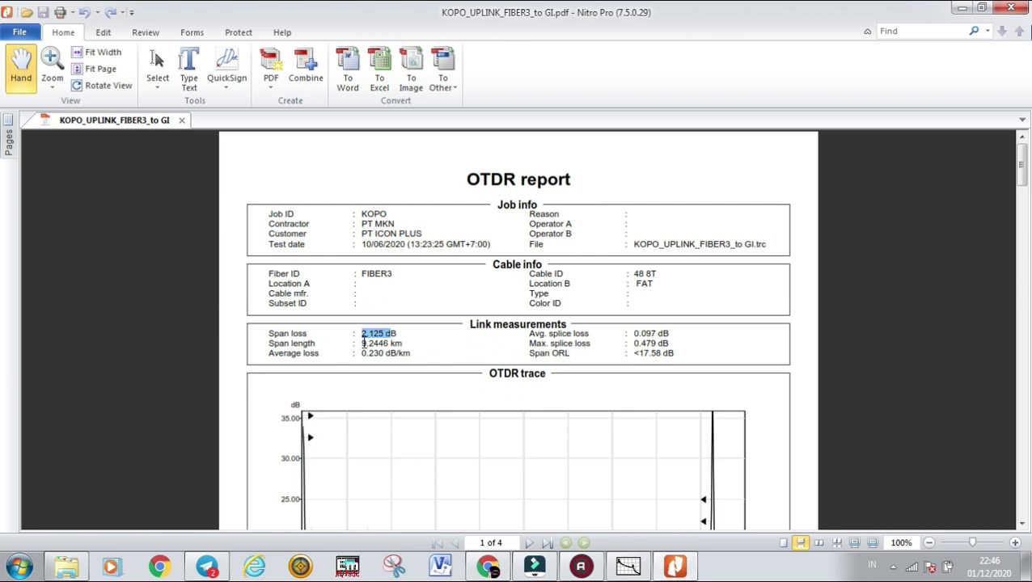
{"action": "left_click_drag", "start_coordinate": [361, 343], "coordinate": [389, 343]}
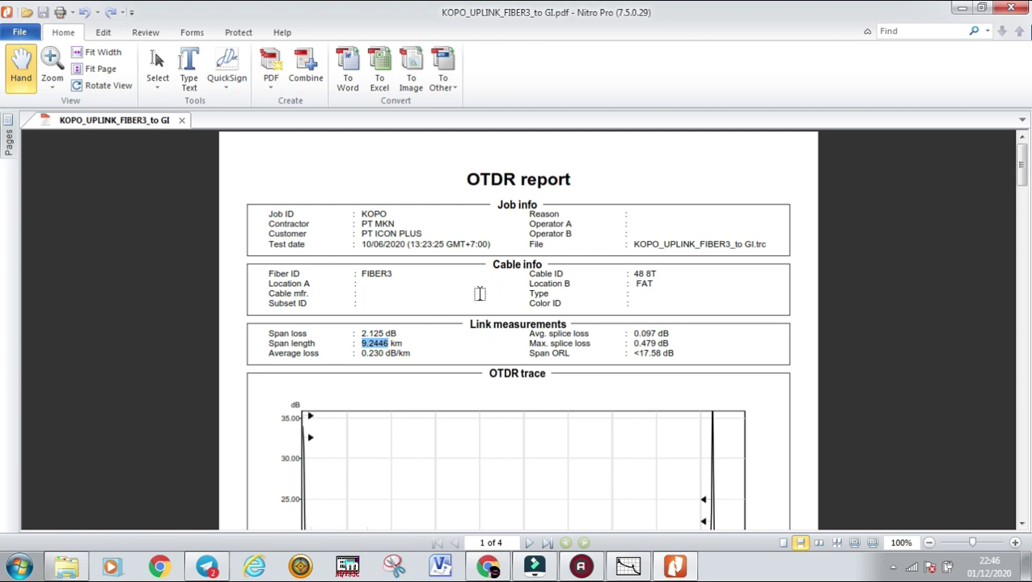
{"action": "scroll", "coordinate": [479, 294], "scroll_direction": "down", "scroll_amount": 5}
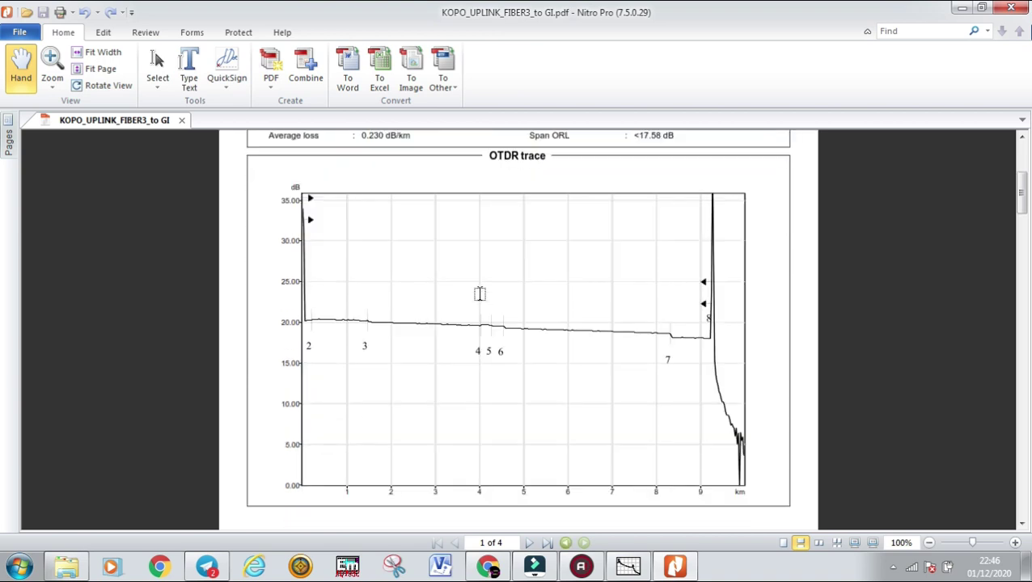
{"action": "scroll", "coordinate": [480, 293], "scroll_direction": "down", "scroll_amount": 7}
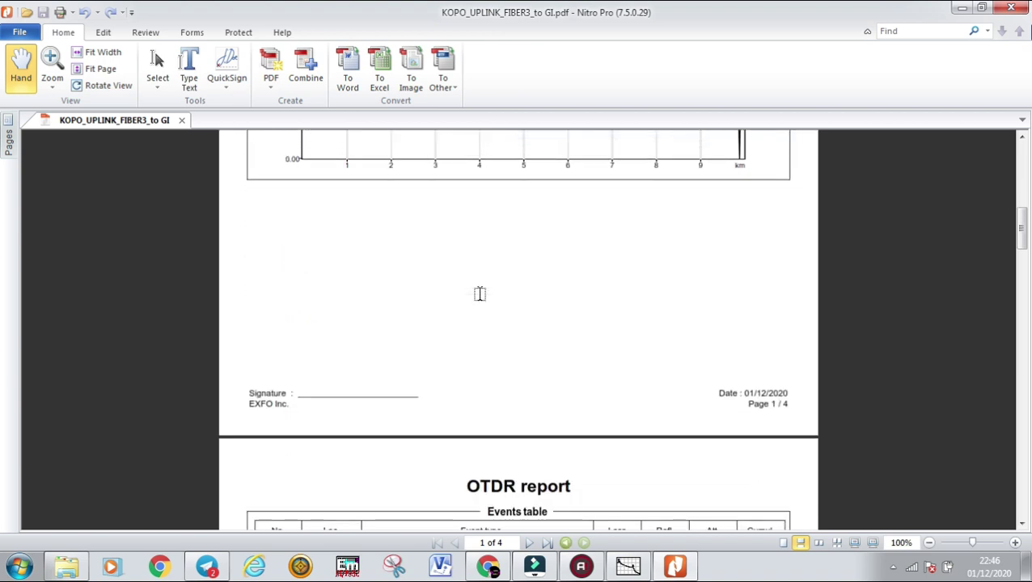
{"action": "scroll", "coordinate": [479, 292], "scroll_direction": "down", "scroll_amount": 2}
{"action": "scroll", "coordinate": [479, 293], "scroll_direction": "up", "scroll_amount": 11}
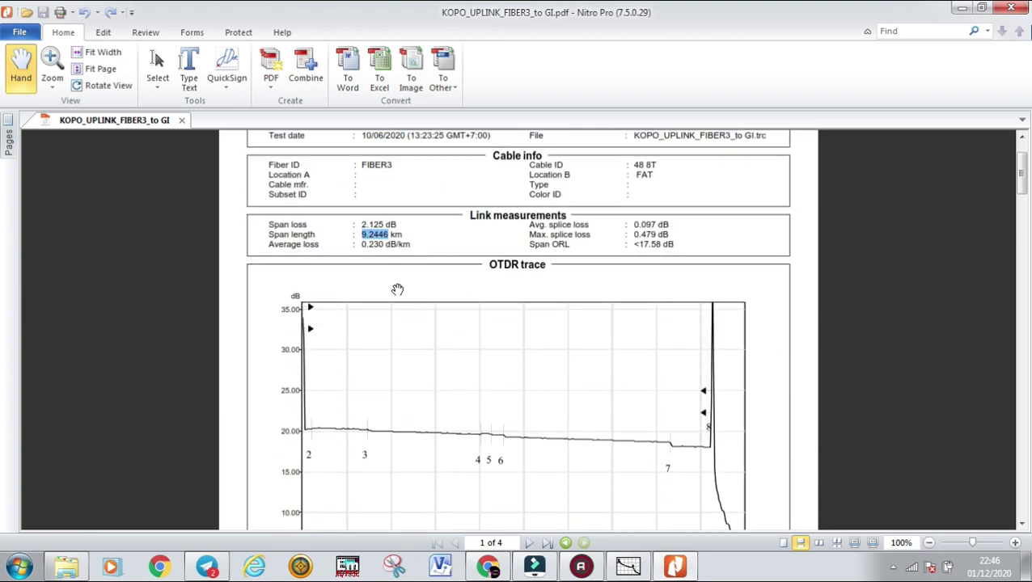
{"action": "scroll", "coordinate": [398, 288], "scroll_direction": "up", "scroll_amount": 1}
{"action": "scroll", "coordinate": [398, 287], "scroll_direction": "up", "scroll_amount": 1}
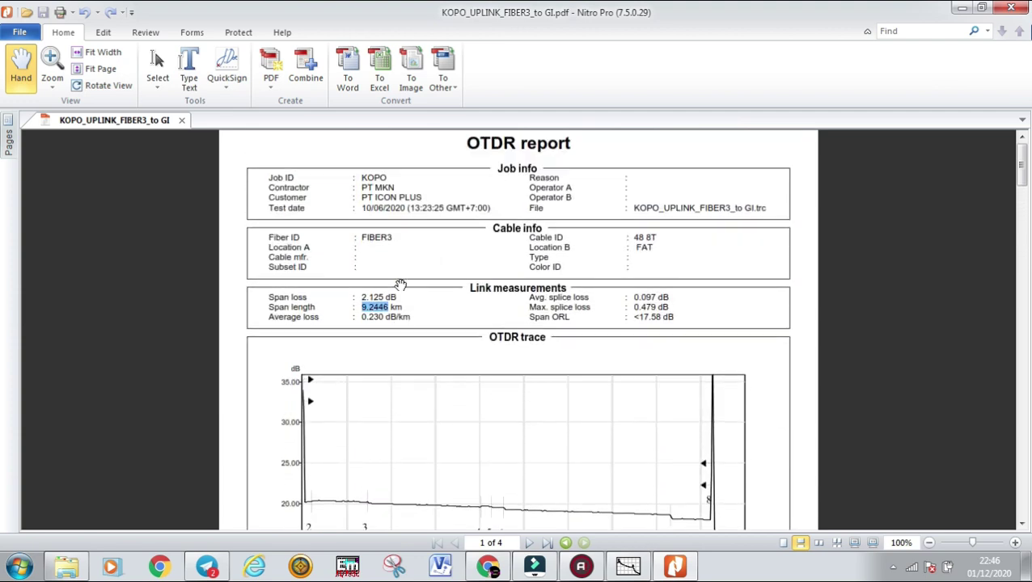
Review the 1550 nm trace, its events table, marker info and test and cable setup on report pages 1 and 2
{"action": "scroll", "coordinate": [400, 285], "scroll_direction": "down", "scroll_amount": 20}
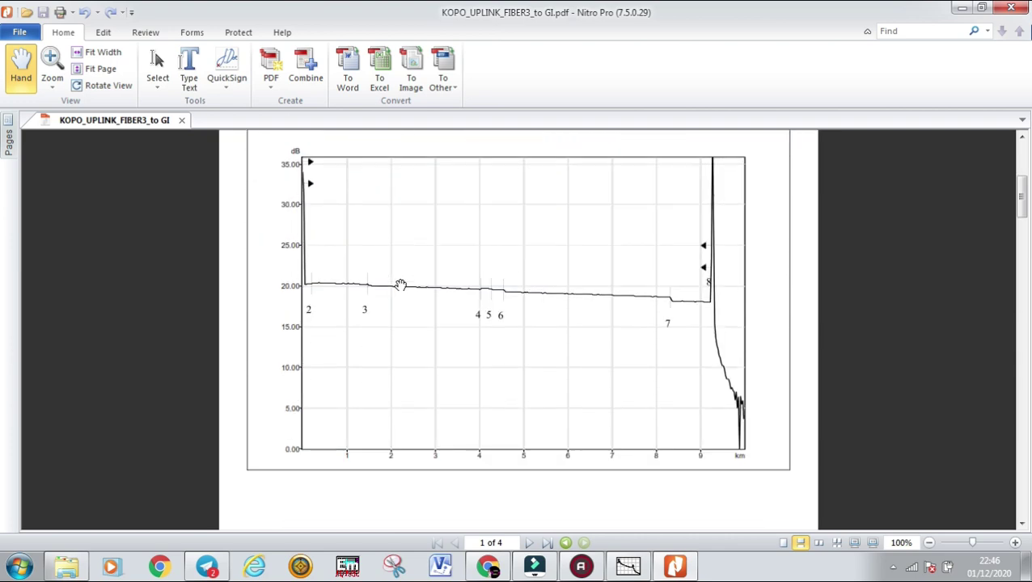
{"action": "scroll", "coordinate": [401, 285], "scroll_direction": "down", "scroll_amount": 7}
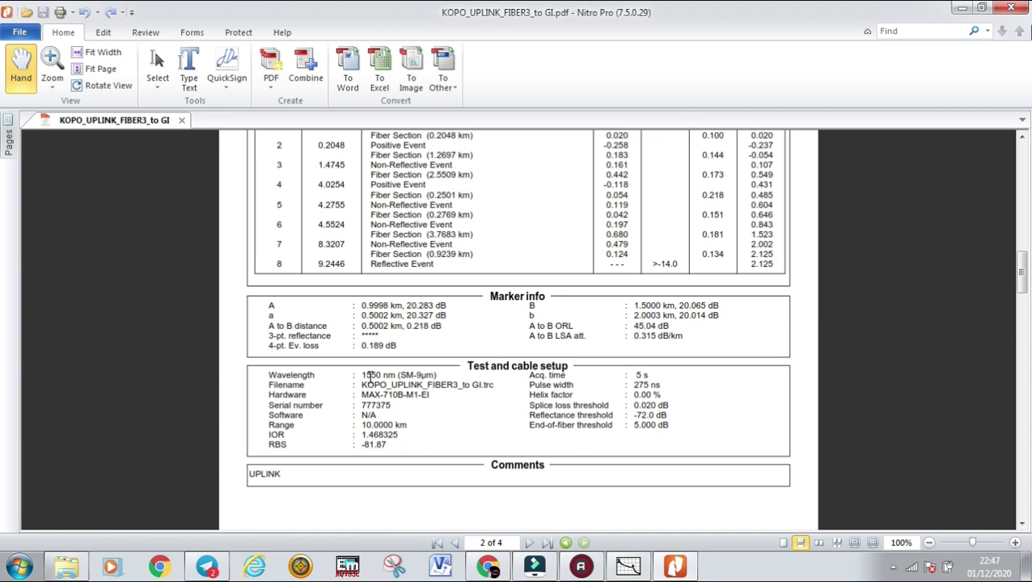
{"action": "scroll", "coordinate": [368, 376], "scroll_direction": "down", "scroll_amount": 12}
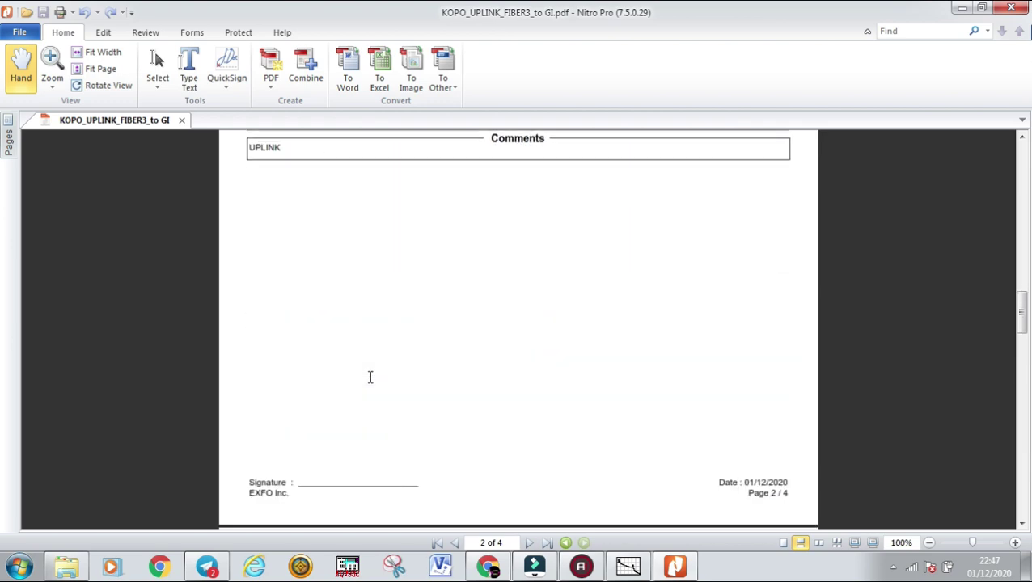
Review the 1310 nm link measurements, trace graph, events table and test setup on report pages 3 and 4
{"action": "scroll", "coordinate": [369, 376], "scroll_direction": "down", "scroll_amount": 2}
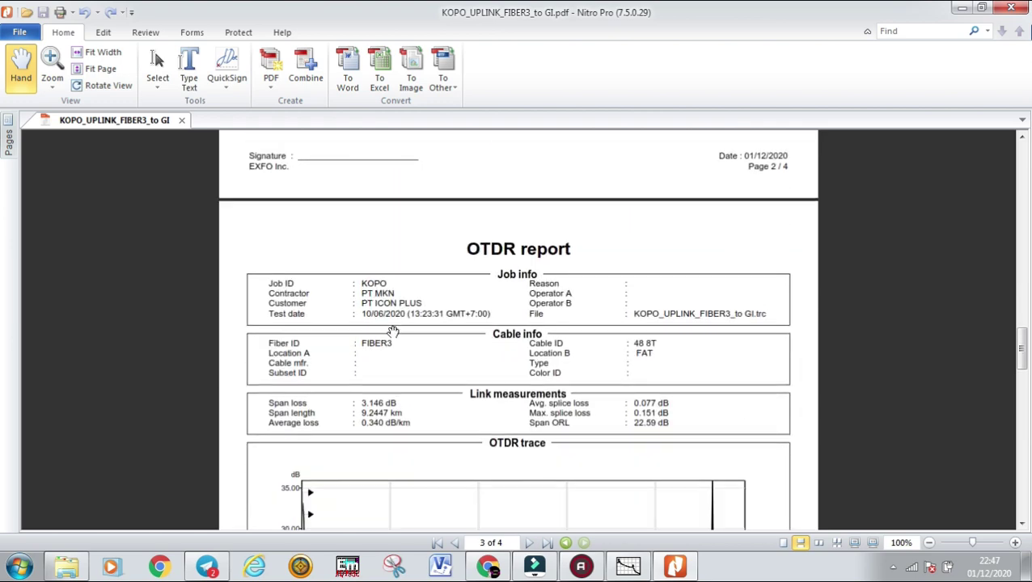
{"action": "scroll", "coordinate": [392, 332], "scroll_direction": "down", "scroll_amount": 4}
{"action": "scroll", "coordinate": [392, 331], "scroll_direction": "down", "scroll_amount": 16}
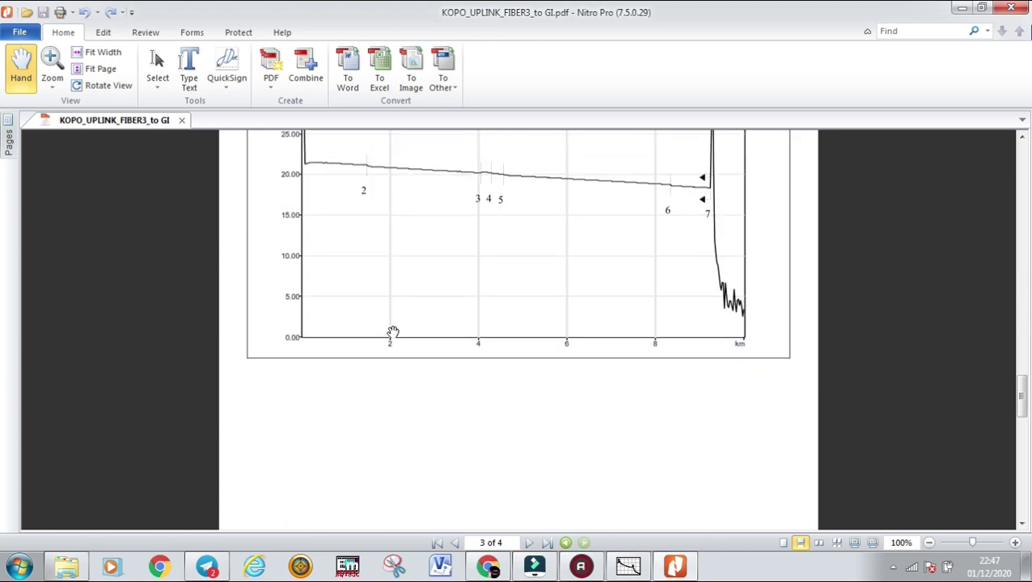
{"action": "scroll", "coordinate": [392, 332], "scroll_direction": "down", "scroll_amount": 5}
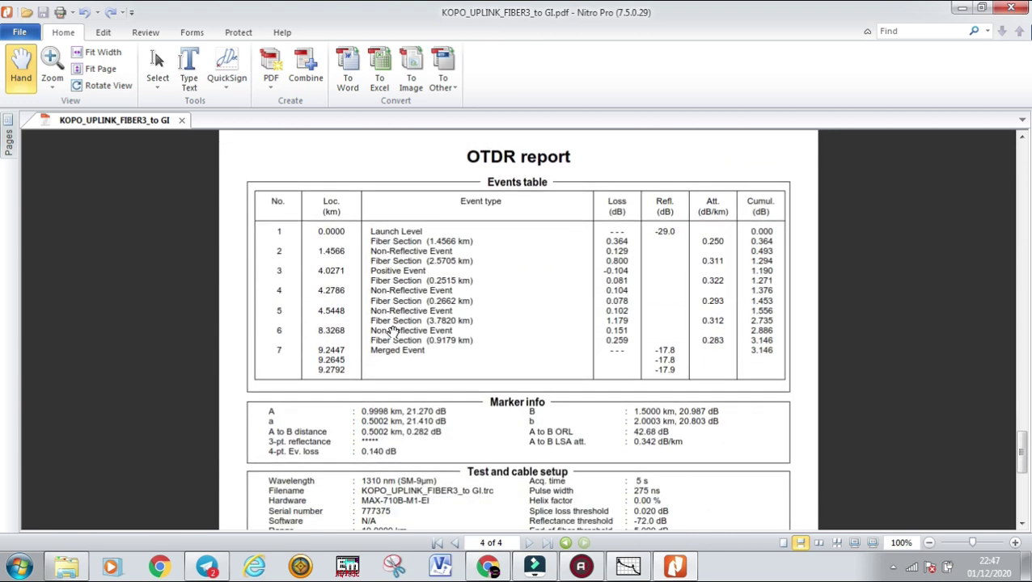
{"action": "scroll", "coordinate": [366, 523], "scroll_direction": "down", "scroll_amount": 1}
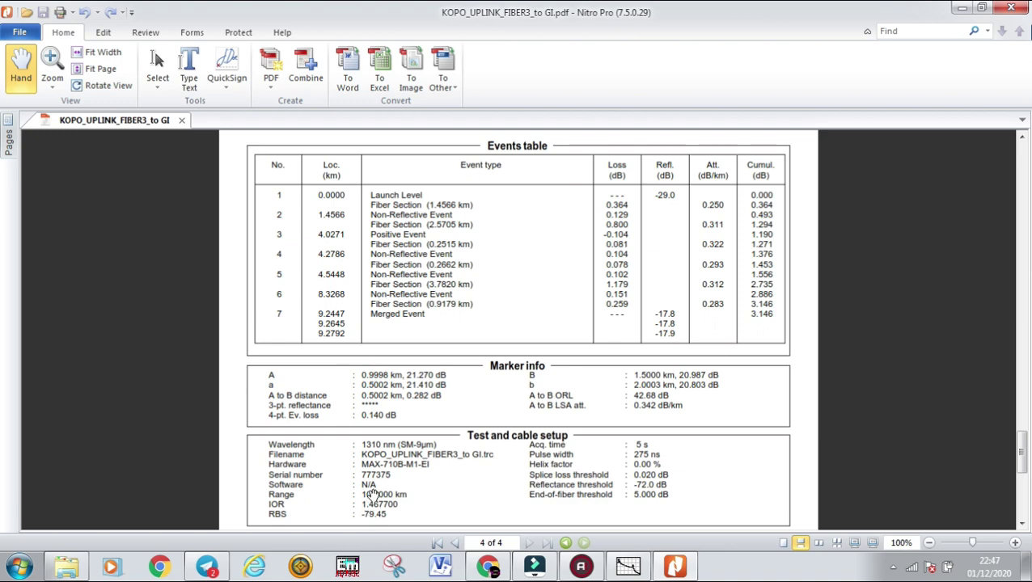
{"action": "scroll", "coordinate": [367, 412], "scroll_direction": "down", "scroll_amount": 1}
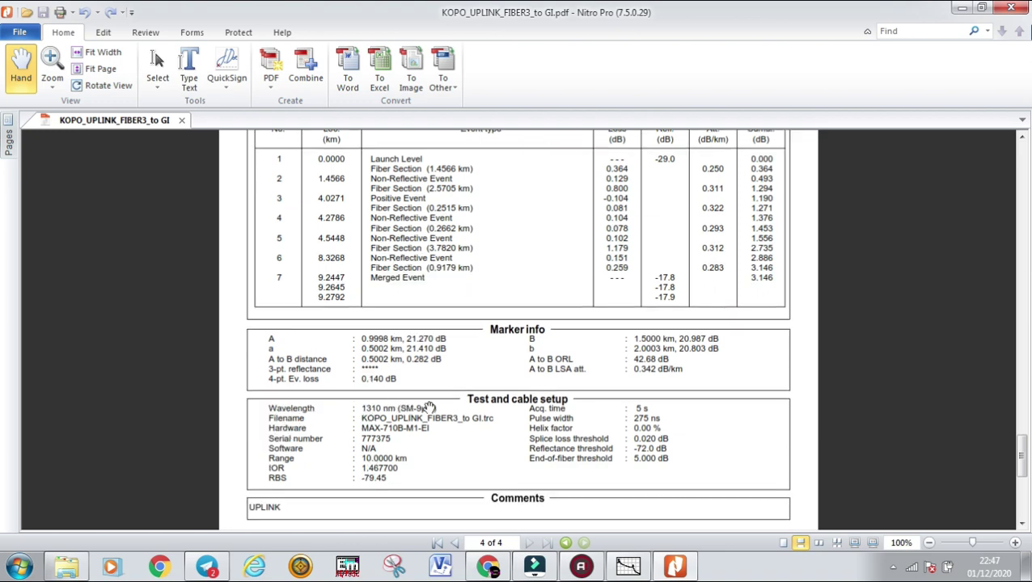
Check the comments and marker info on the report's last page and close the PDF viewer
{"action": "scroll", "coordinate": [444, 351], "scroll_direction": "down", "scroll_amount": 9}
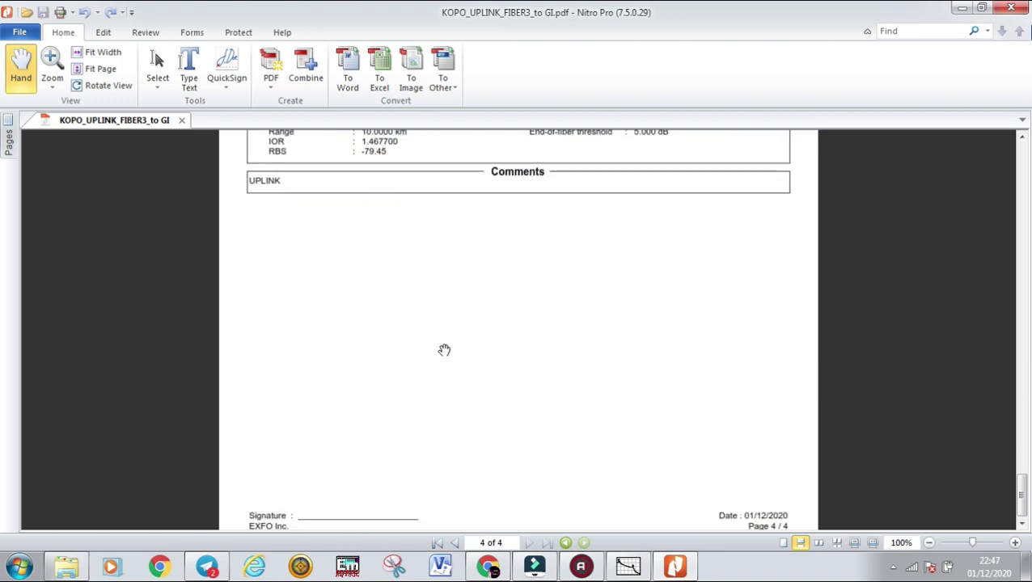
{"action": "scroll", "coordinate": [444, 350], "scroll_direction": "up", "scroll_amount": 1}
{"action": "scroll", "coordinate": [444, 351], "scroll_direction": "up", "scroll_amount": 3}
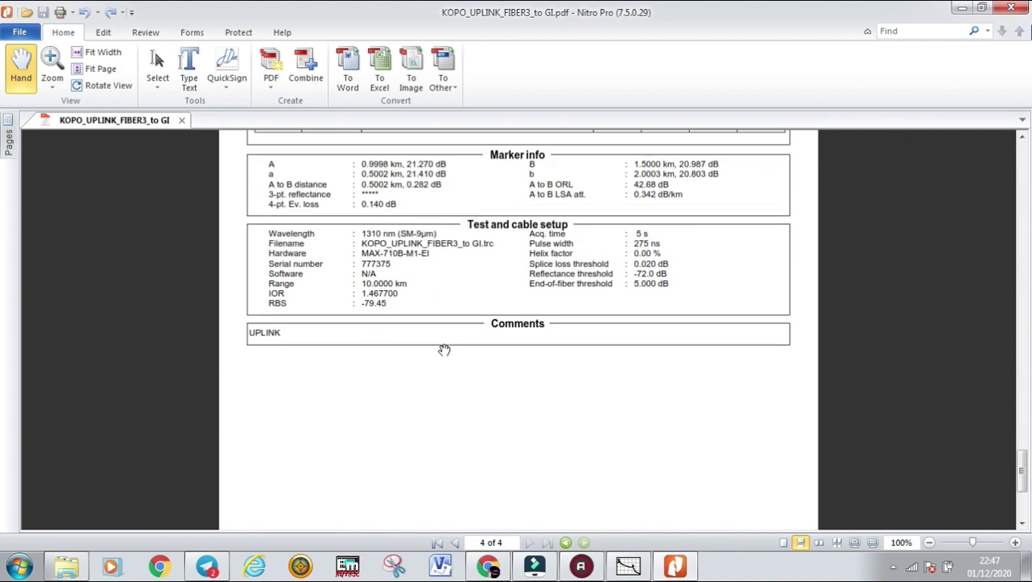
{"action": "scroll", "coordinate": [449, 322], "scroll_direction": "up", "scroll_amount": 1}
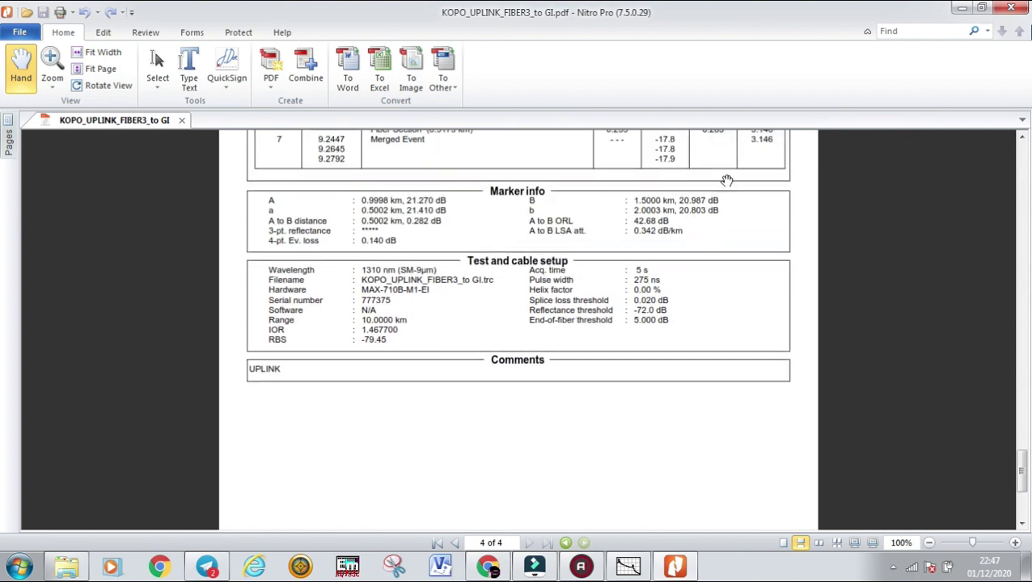
{"action": "left_click", "coordinate": [1015, 8]}
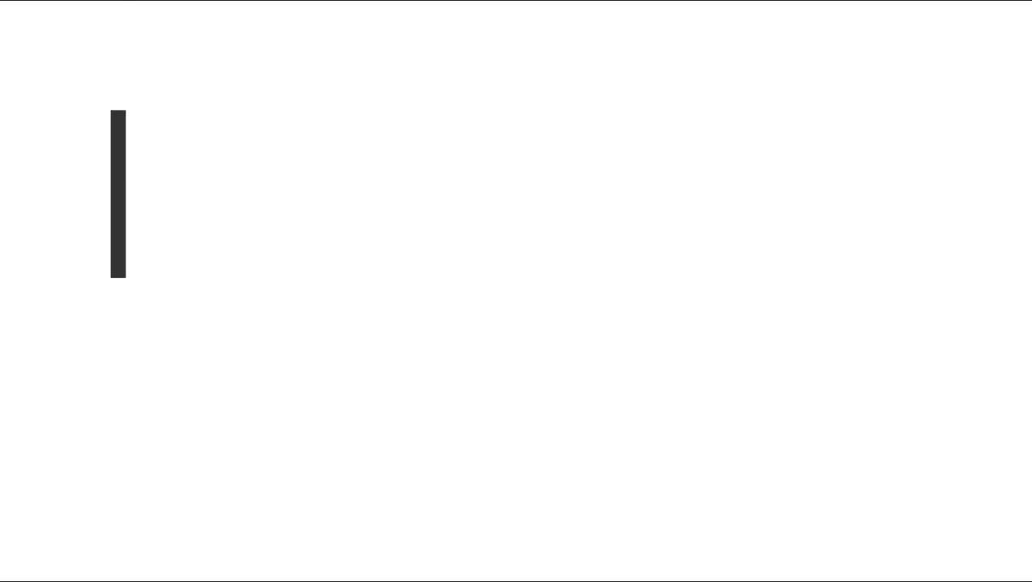